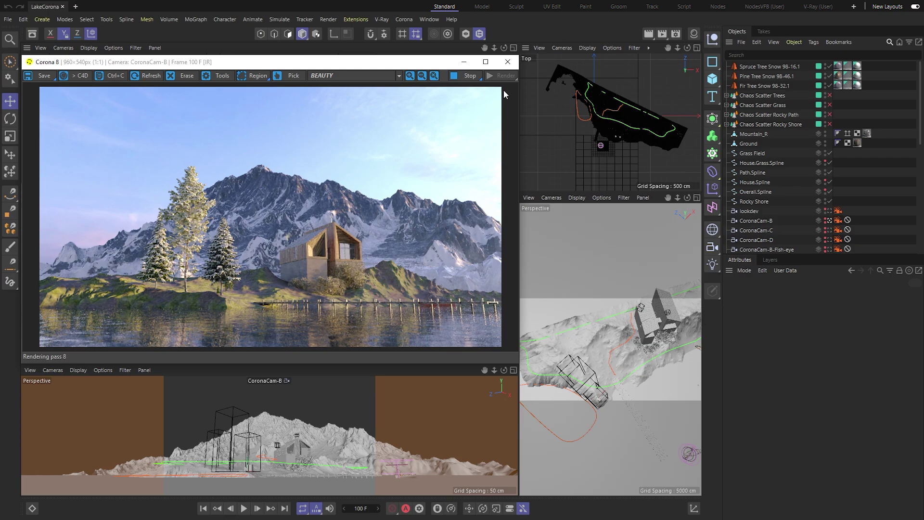
Add a Chaos Scatter object and set Mountain_R as the surface to distribute on.
click(408, 21)
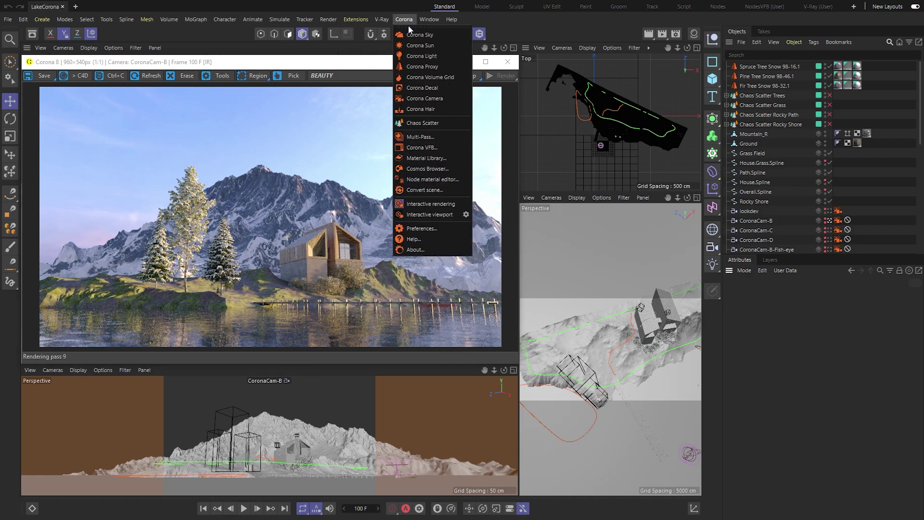
click(442, 123)
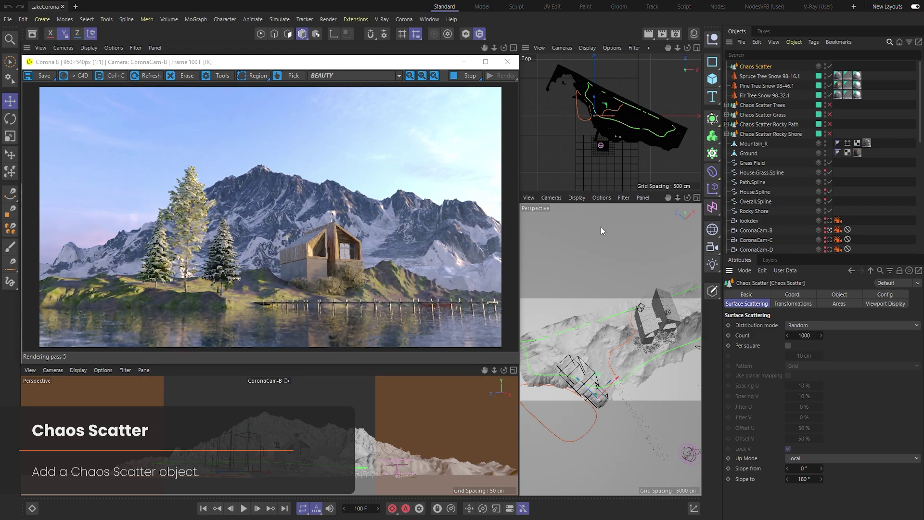
click(825, 295)
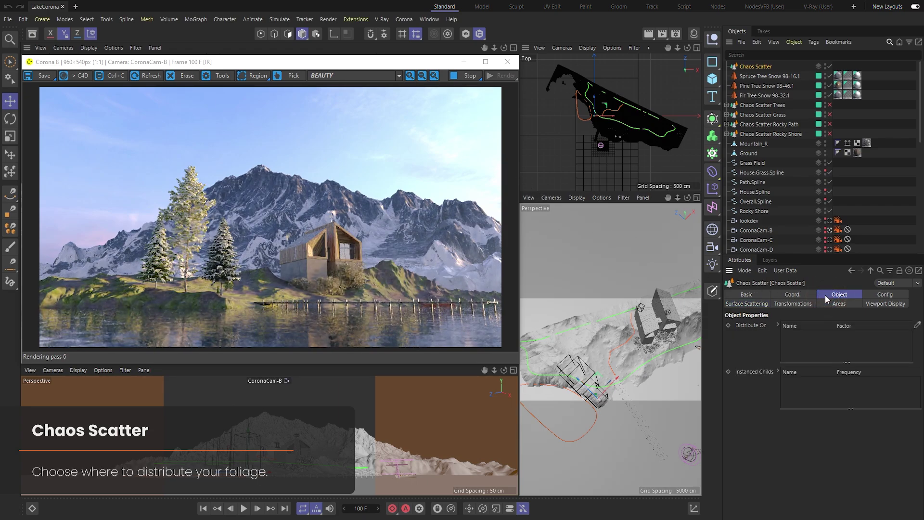
drag(758, 143, 816, 339)
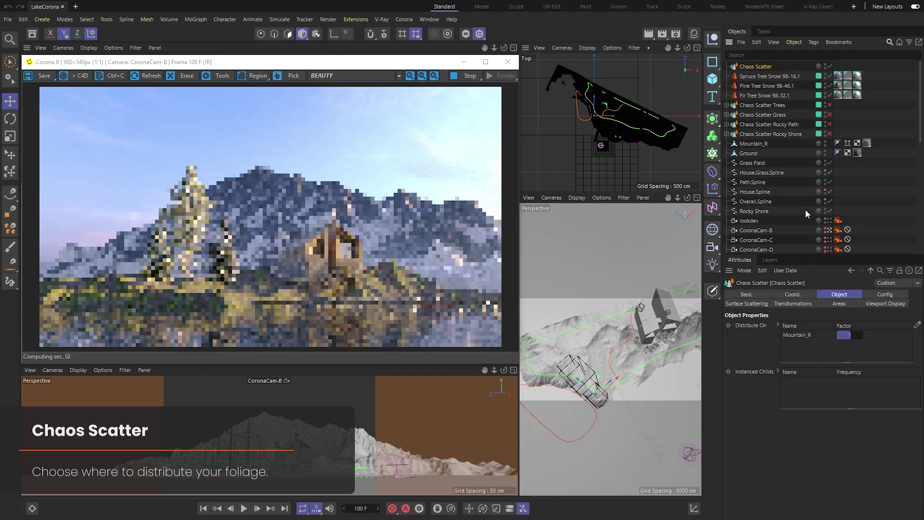
Make the Spruce, Pine and Fir Tree Snow proxies children of the new Chaos Scatter object so they are its scattered instances.
click(770, 96)
shift+click(765, 76)
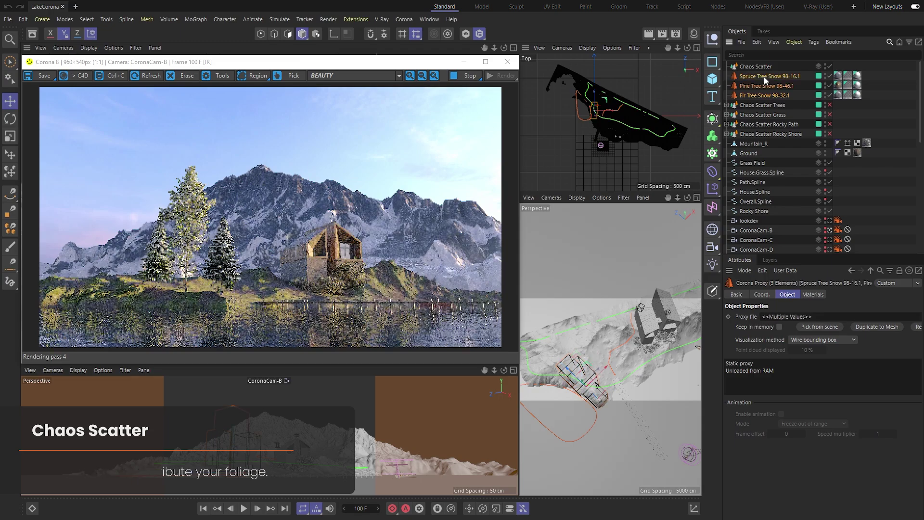
drag(766, 76, 758, 65)
click(758, 65)
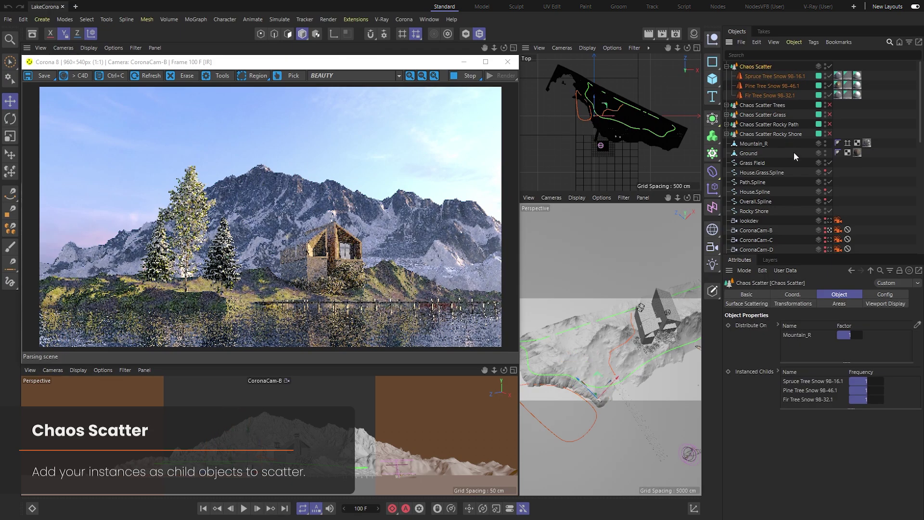
Set the mountain scatter's surface scattering count to 95000.
click(762, 303)
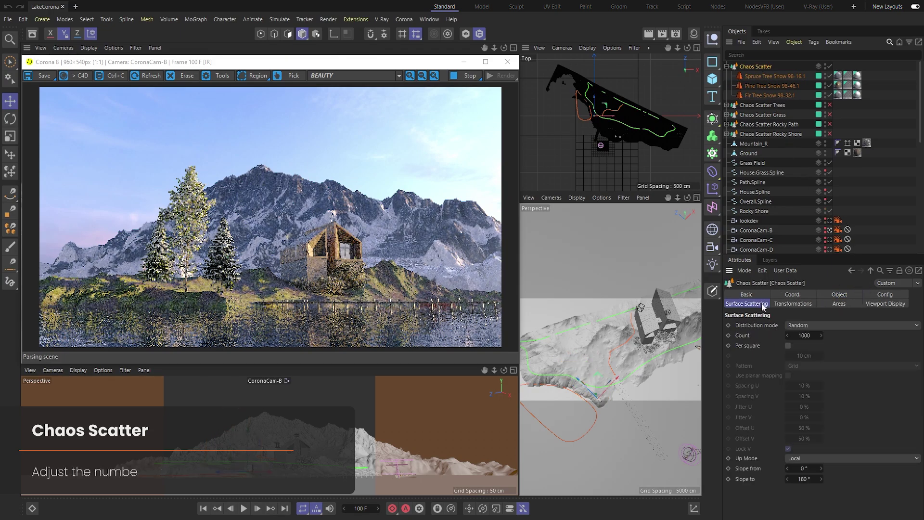
double_click(804, 336)
text(95000)
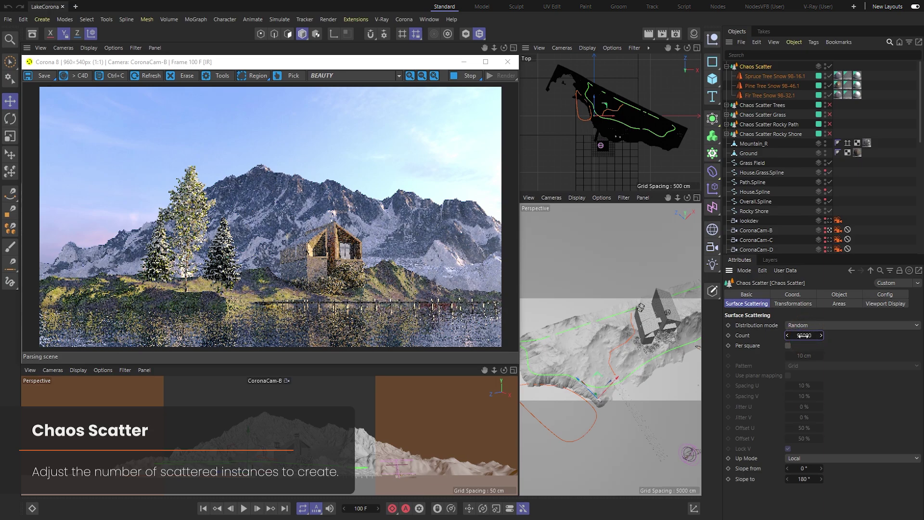
key(Return)
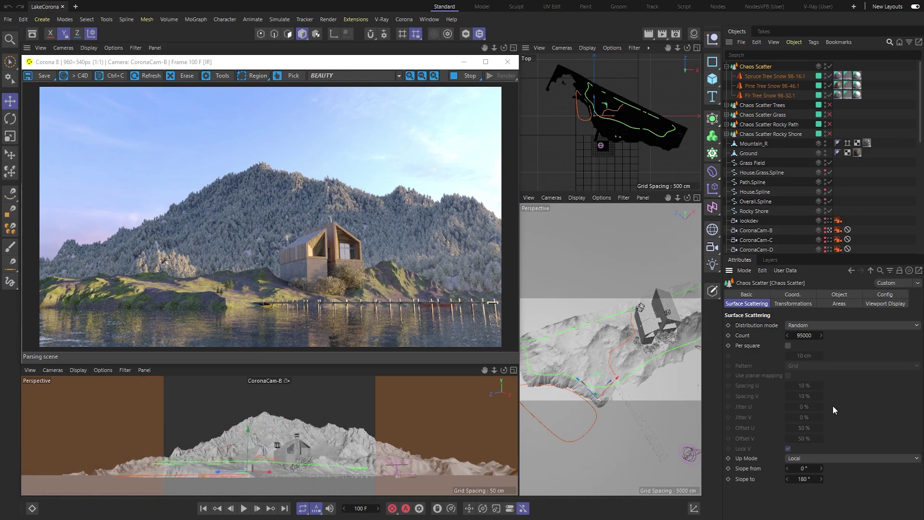
Limit the mountain scatter by slope, using World as the Up Mode and a Slope to value of 25°.
click(842, 457)
click(827, 479)
double_click(806, 479)
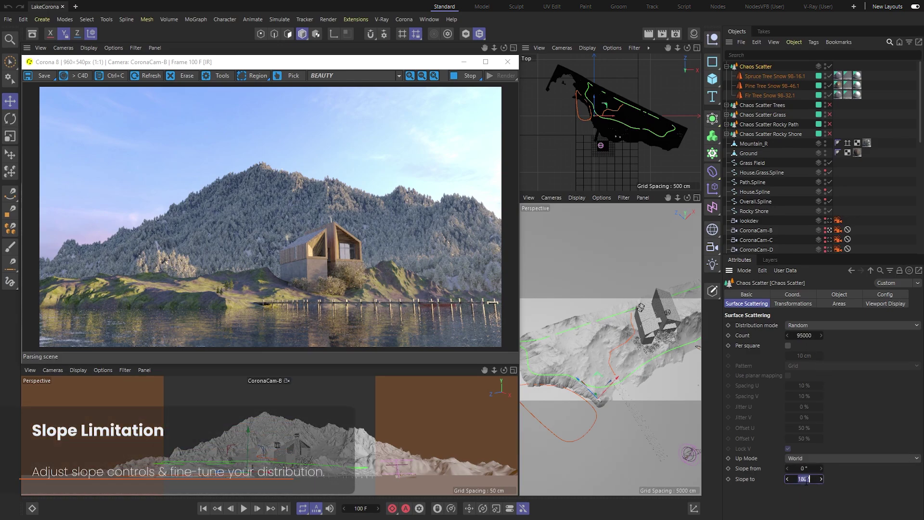
text(25)
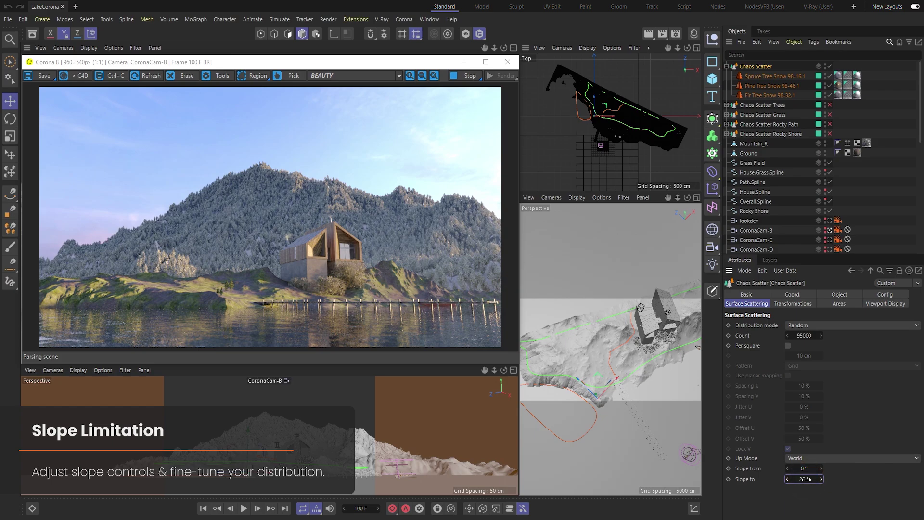
key(Return)
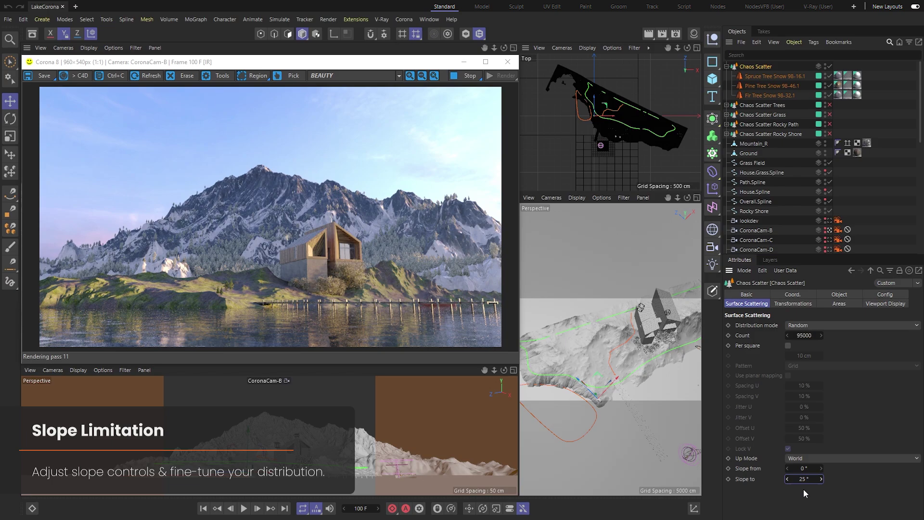
Enable the Chaos Scatter Trees object and switch the render viewport's camera to CoronaCam-C.
click(775, 105)
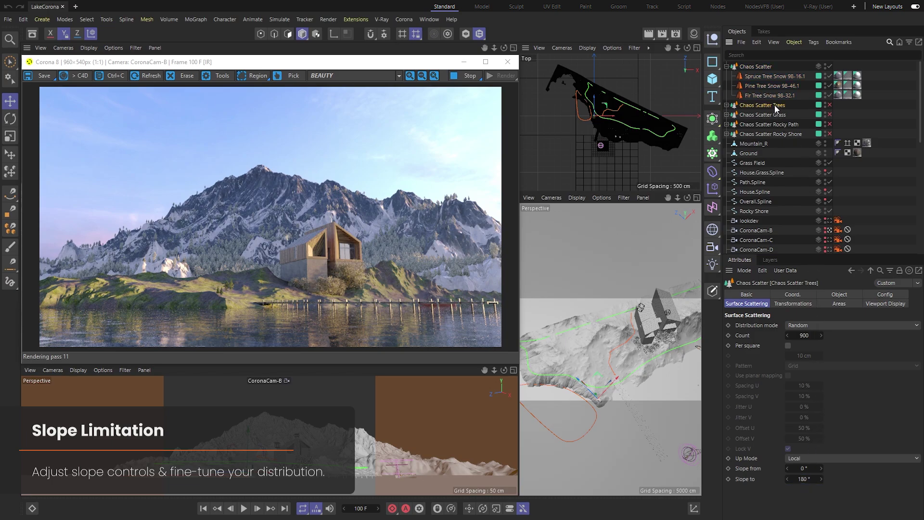
click(830, 105)
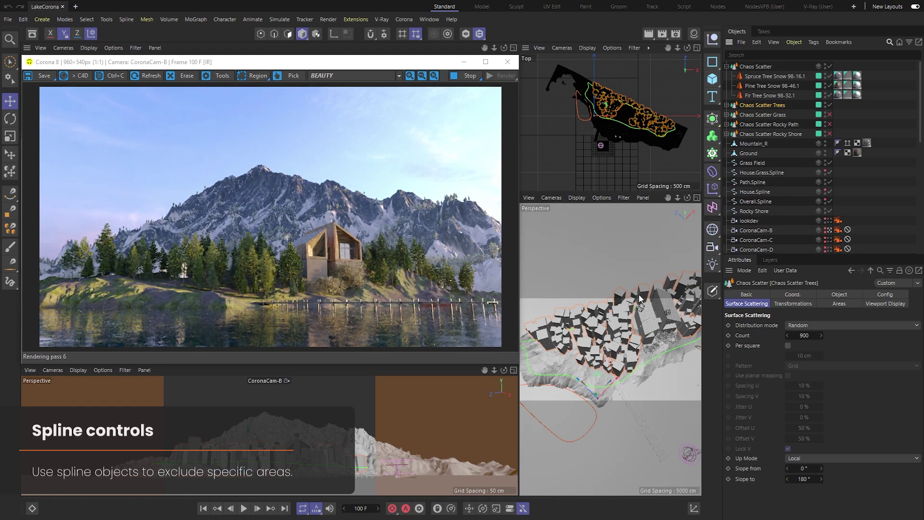
click(278, 379)
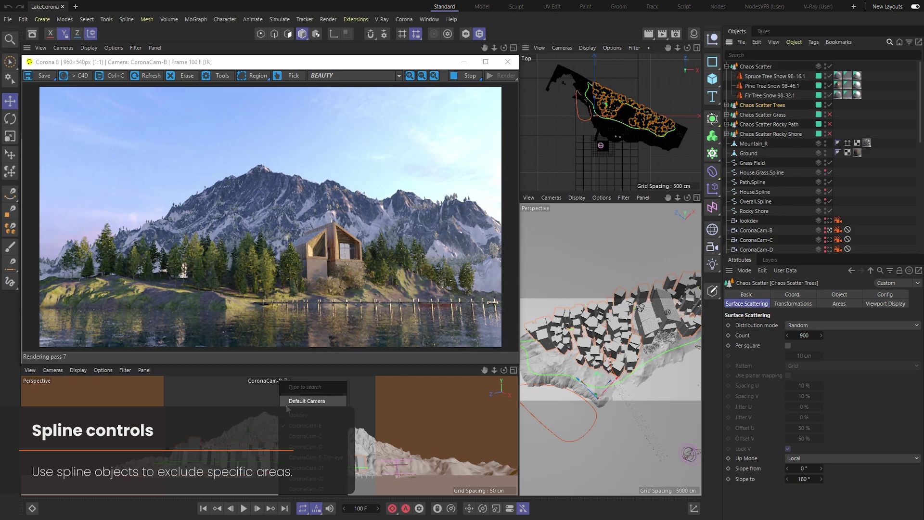
click(301, 432)
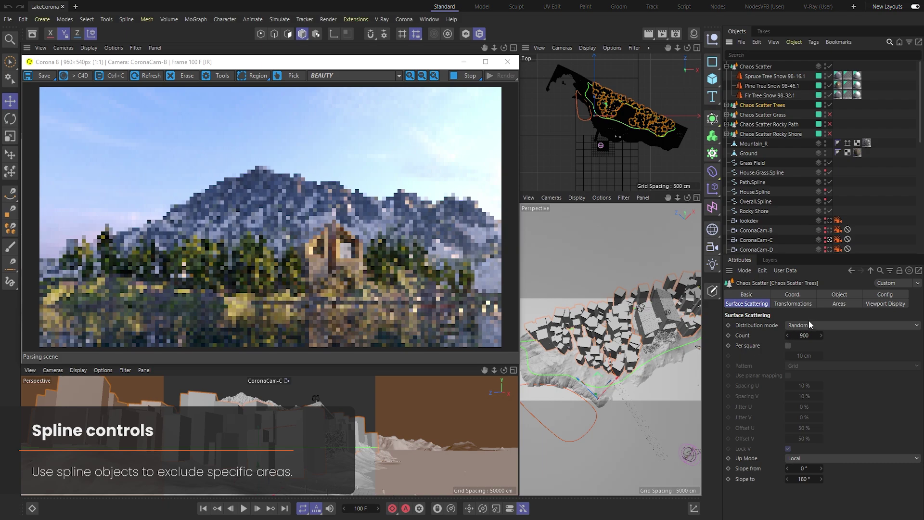
Activate Path.Spline in the spline excludes of Chaos Scatter Trees to clear the trees from the path.
click(828, 308)
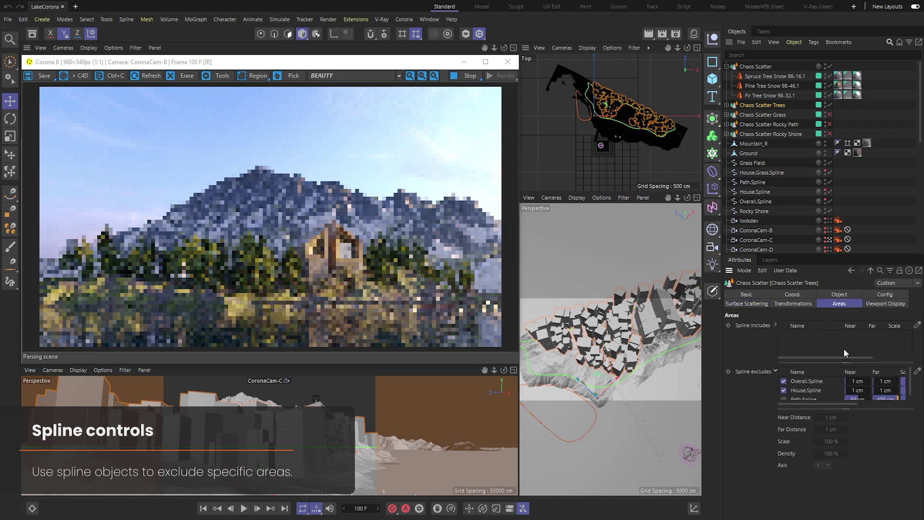
drag(846, 408, 845, 422)
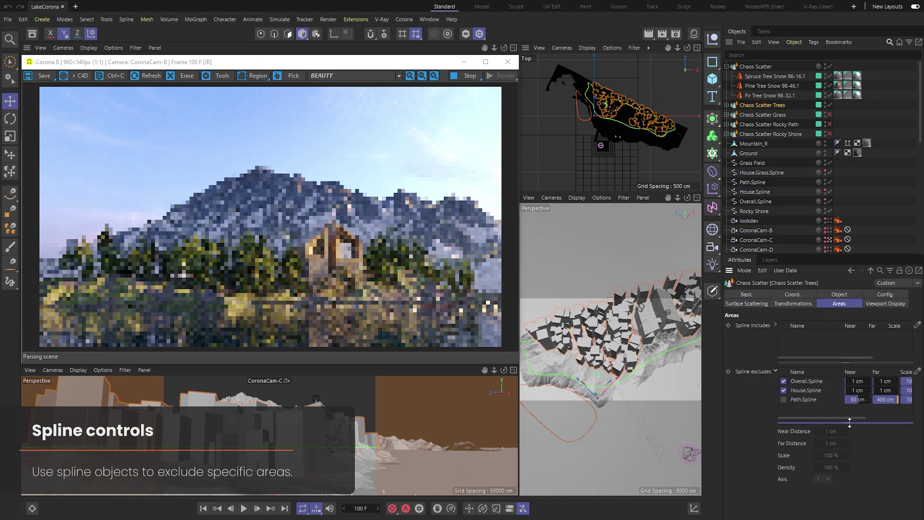
click(810, 403)
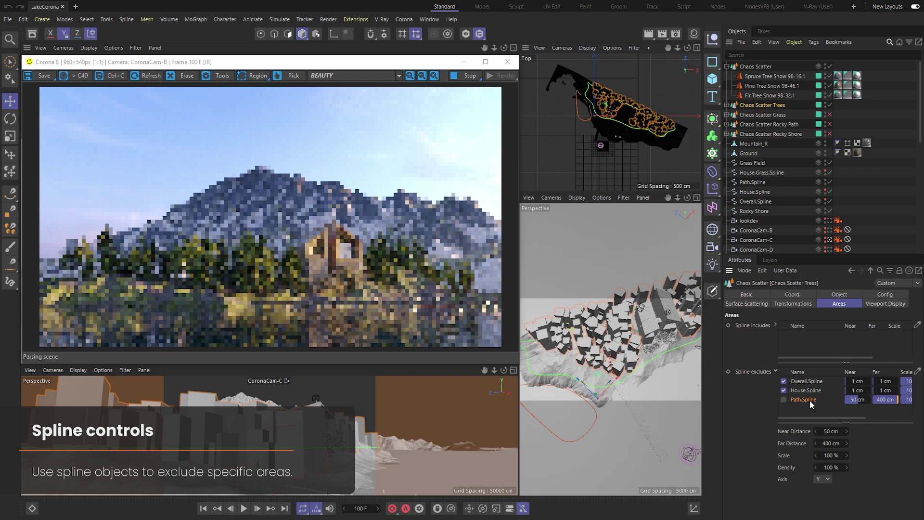
click(784, 400)
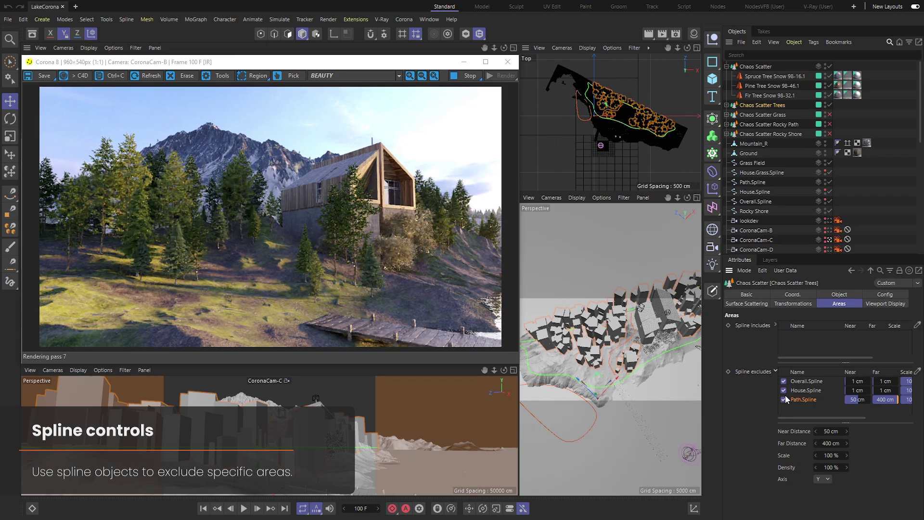
Enable the Chaos Scatter Grass object, add Path.Spline to its spline excludes and select that entry.
click(807, 115)
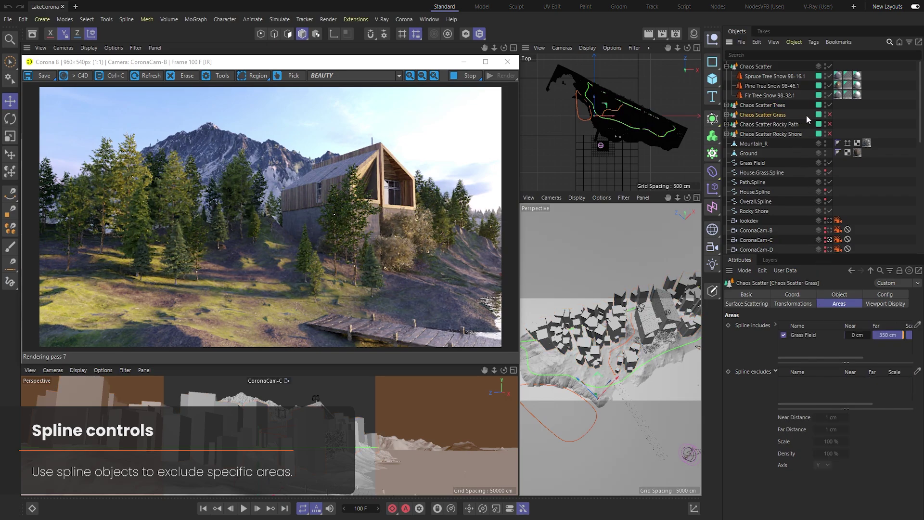
click(829, 114)
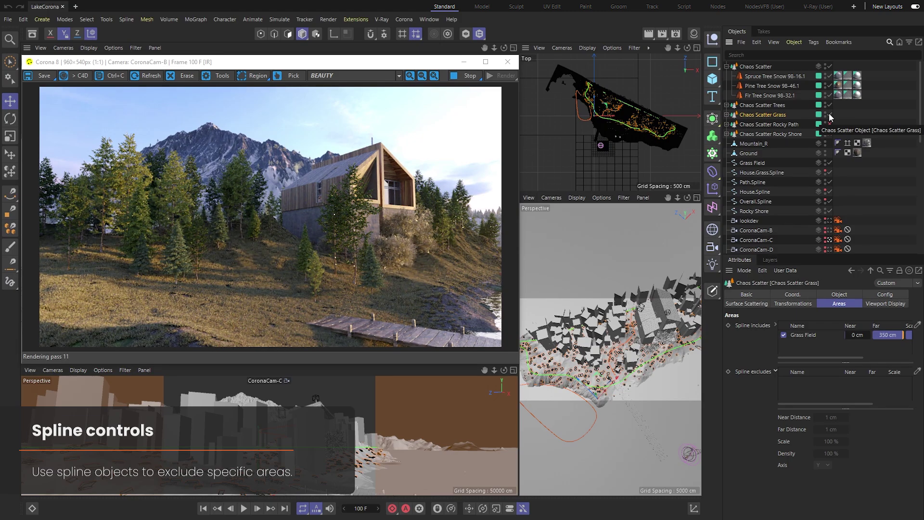
drag(757, 182, 787, 389)
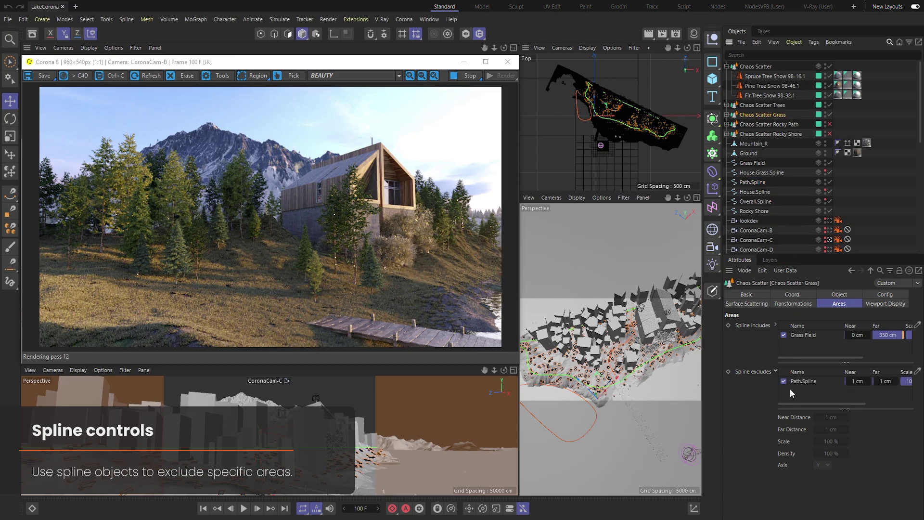
click(797, 383)
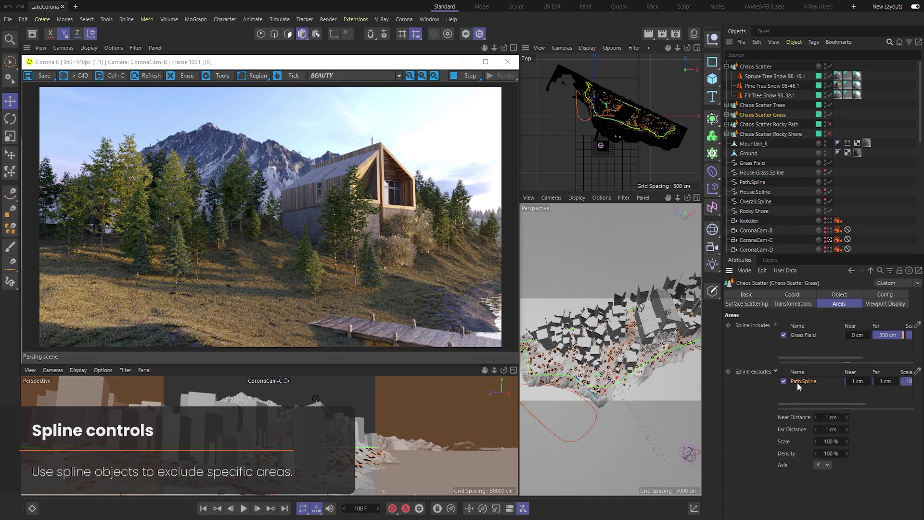
Set the Near Distance of the grass scatter's Path.Spline exclusion to 400 cm.
double_click(829, 417)
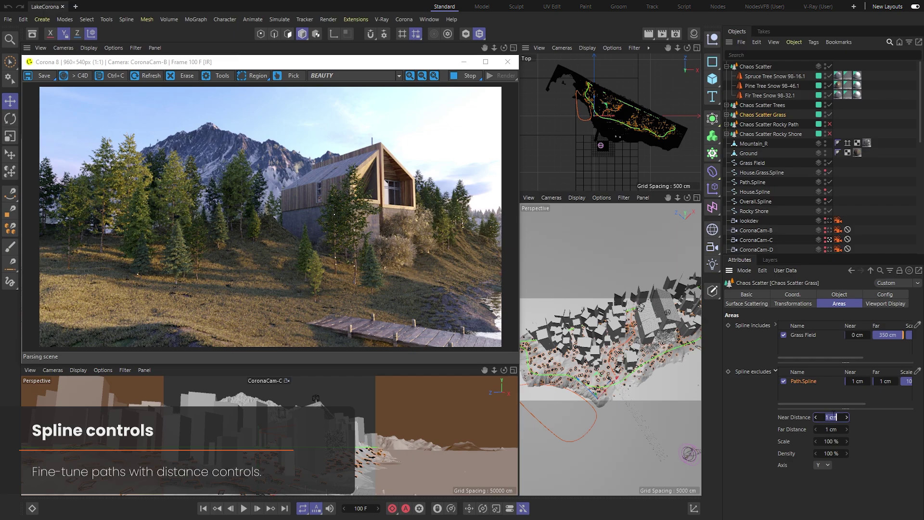
text(400)
key(Return)
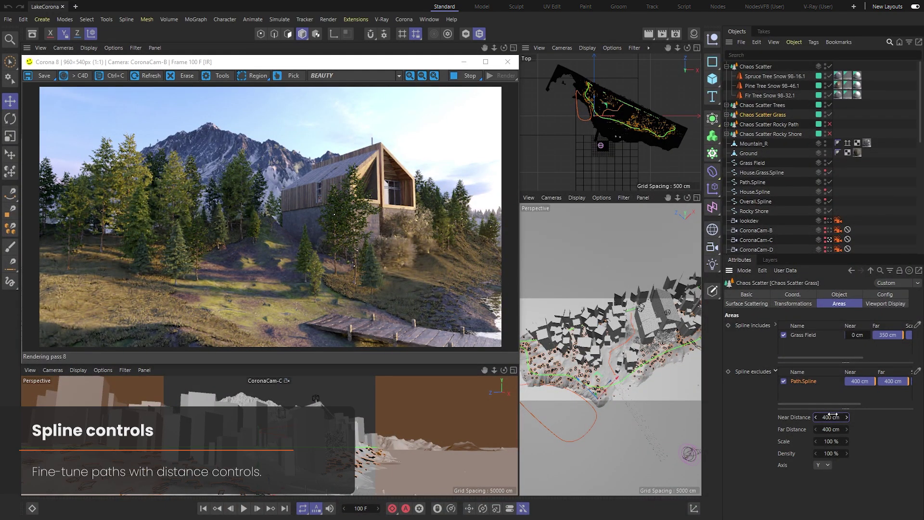
Soften the grass scatter's Path.Spline exclusion with a Near Distance of 50 cm and a Far Distance of 200 cm.
click(833, 416)
text(50)
key(Tab)
text(200)
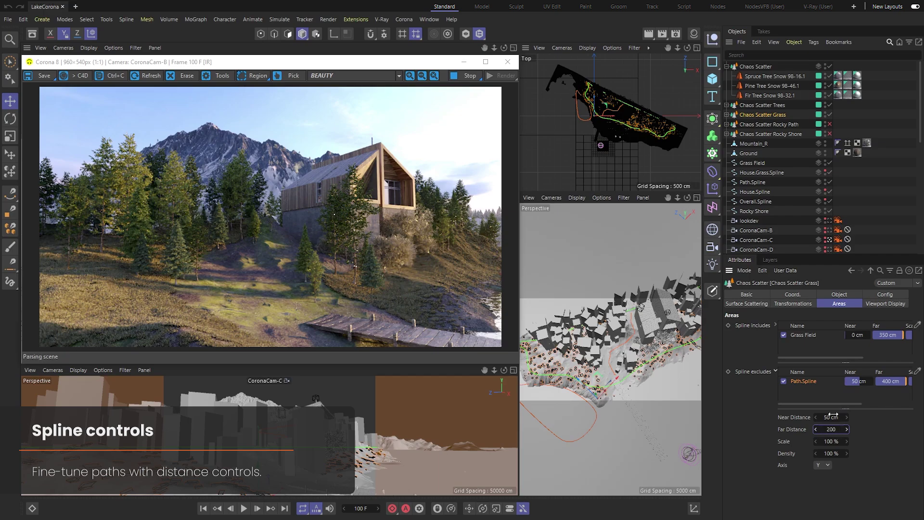
key(Return)
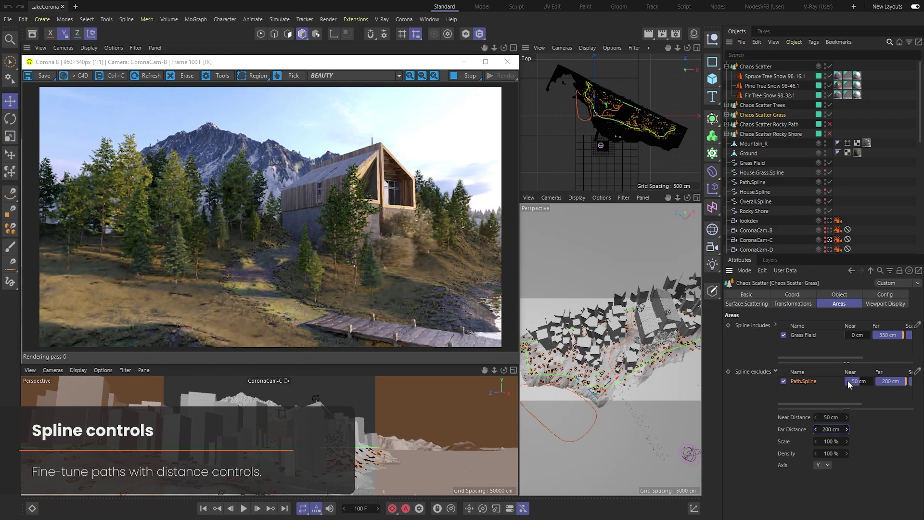
Enable the Chaos Scatter Rocky Path and Chaos Scatter Rocky Shore objects, leaving Rocky Shore selected.
click(792, 124)
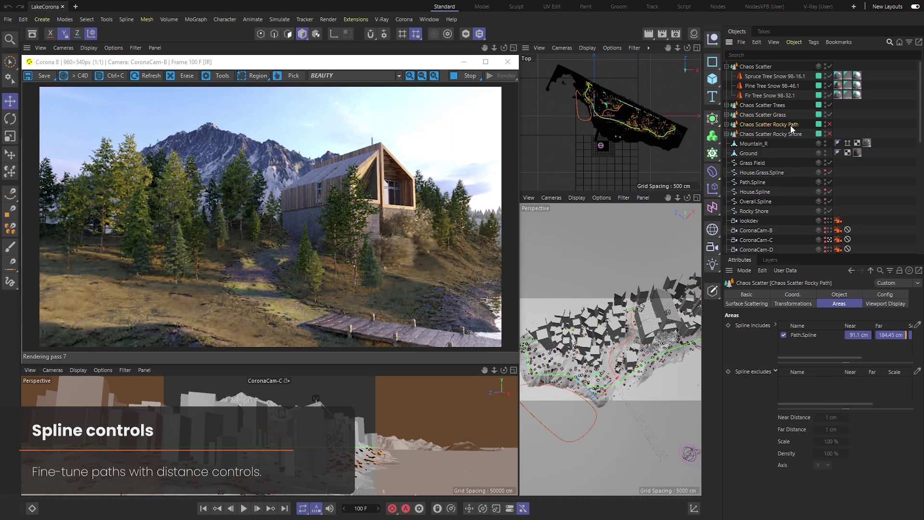
click(828, 124)
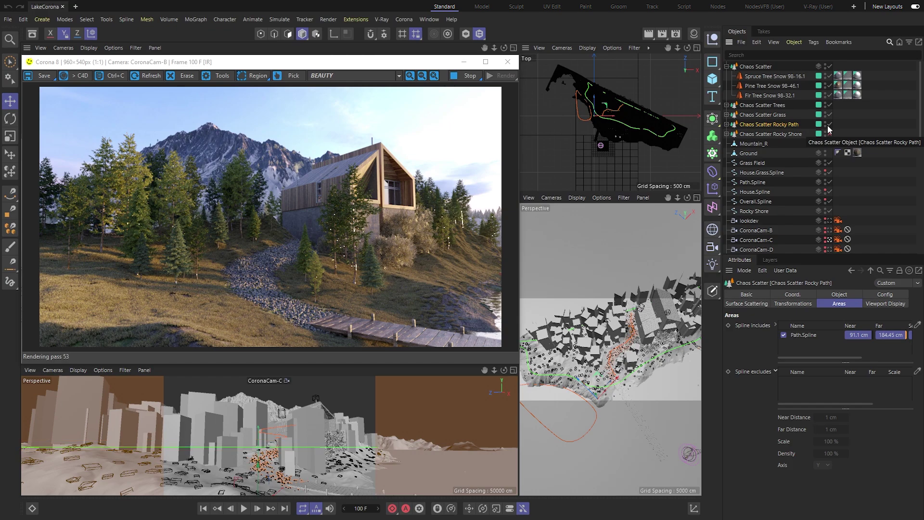
click(830, 134)
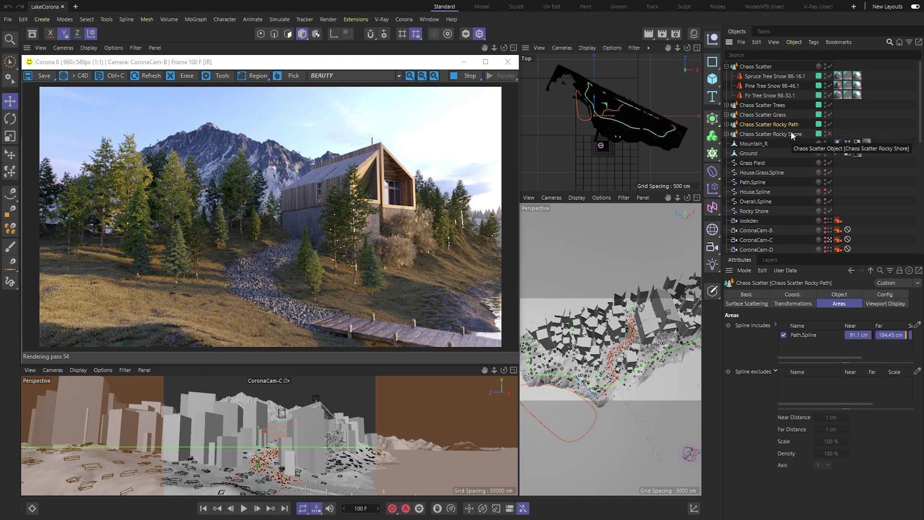
click(792, 134)
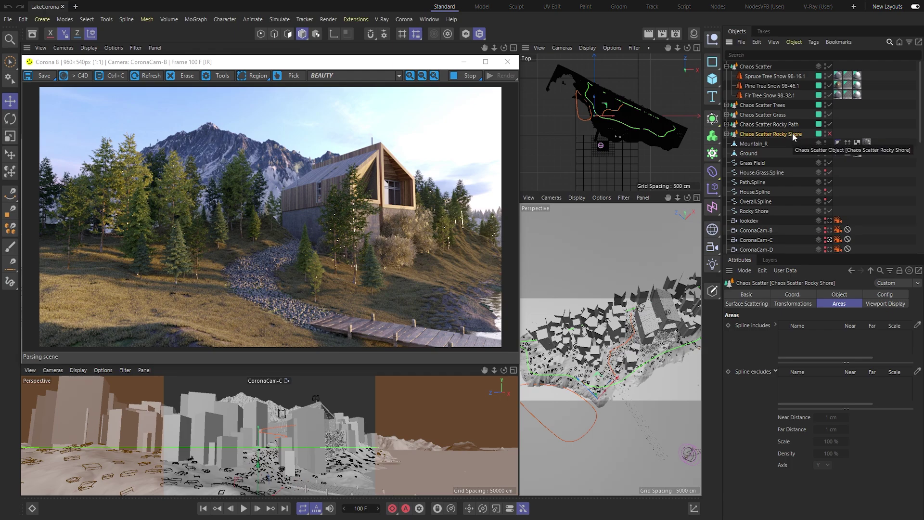
click(830, 135)
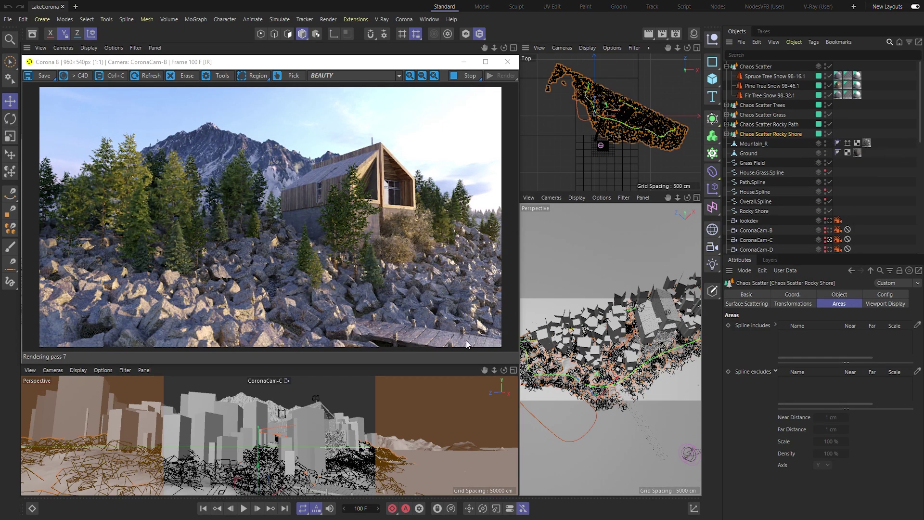
Switch the render viewport's camera to CoronaCam-D.
click(278, 378)
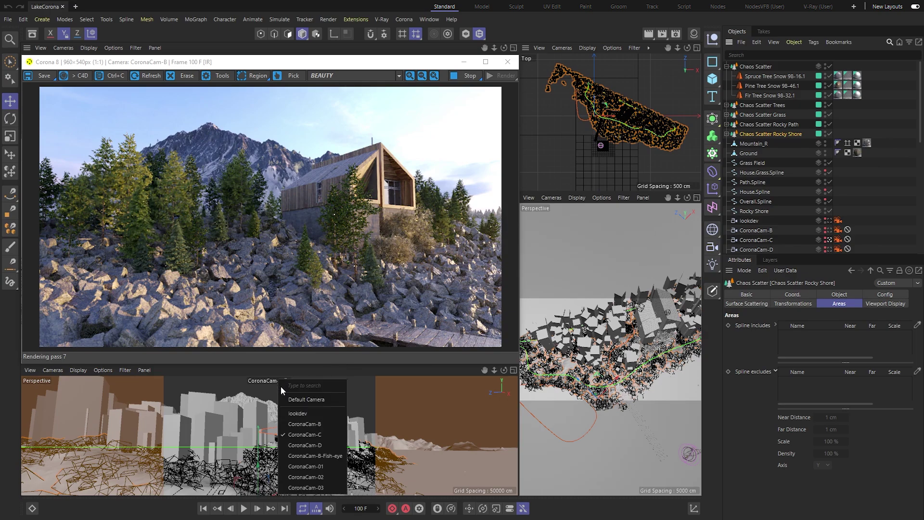
click(292, 445)
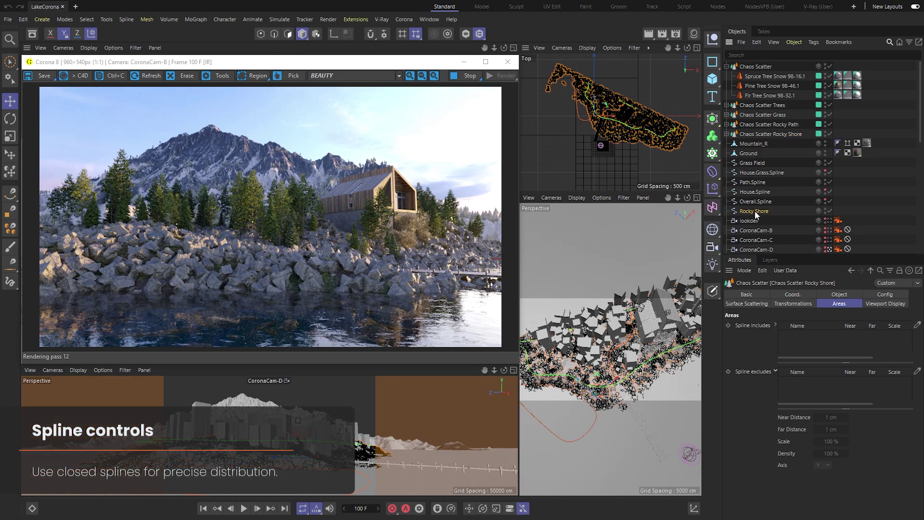
Include the Rocky Shore spline in the Rocky Shore scatter's areas, with a Near Distance of 300 cm and a Far Distance of 400 cm.
drag(755, 211, 801, 340)
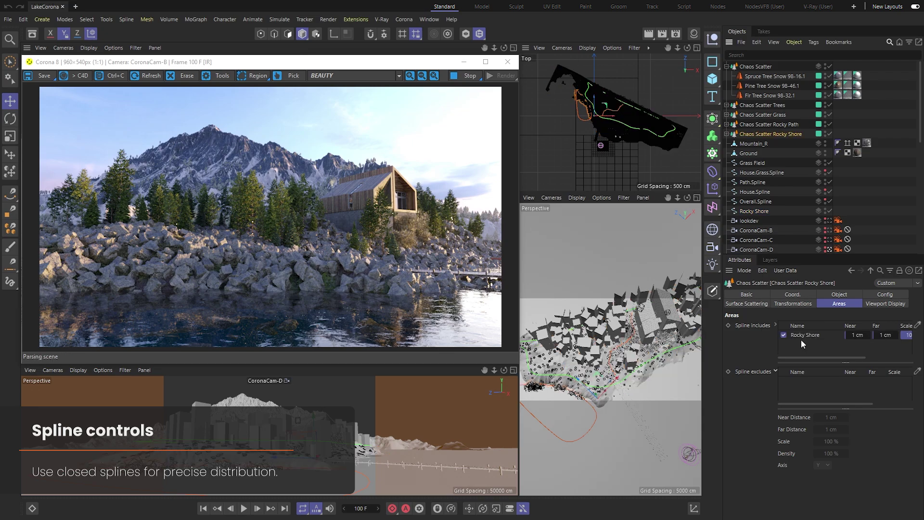
click(775, 325)
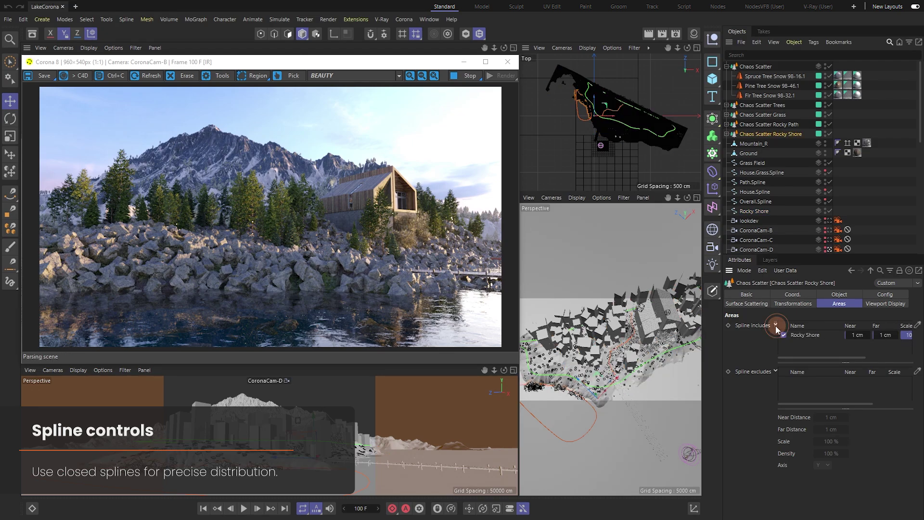
click(801, 334)
double_click(831, 370)
text(300)
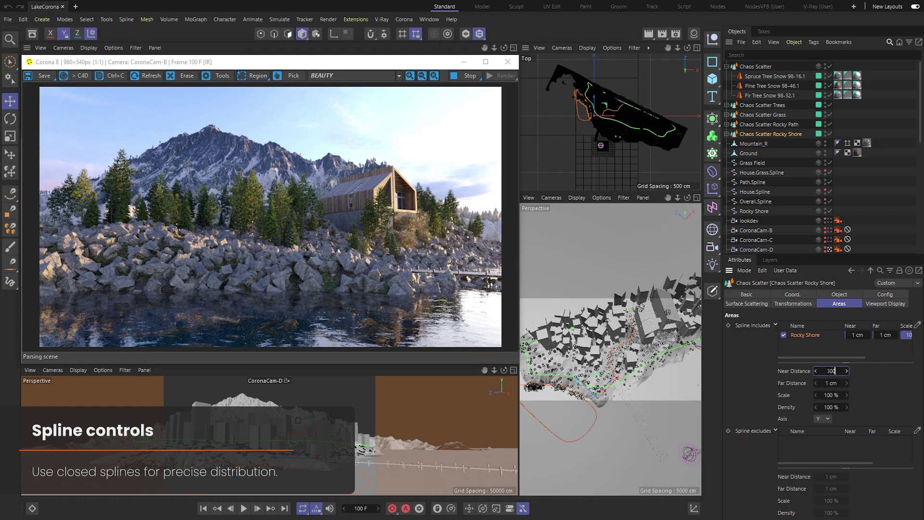
key(Tab)
text(400)
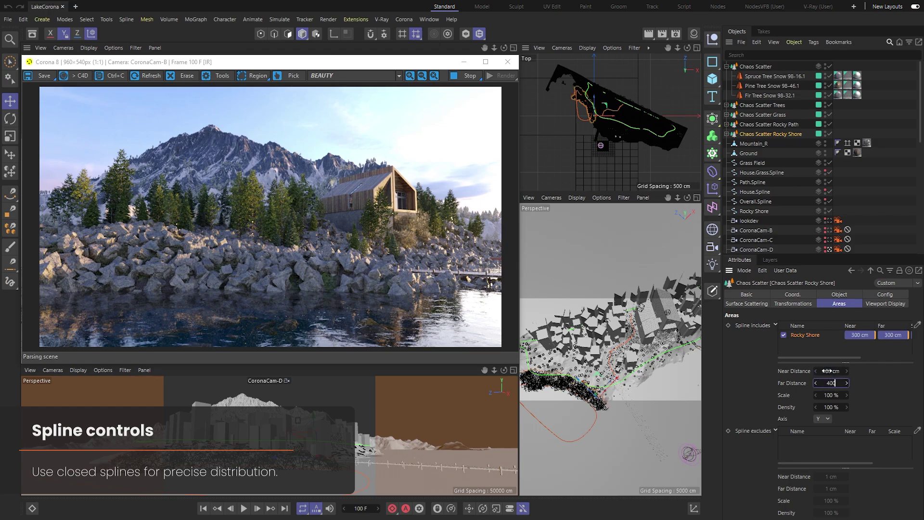
key(Return)
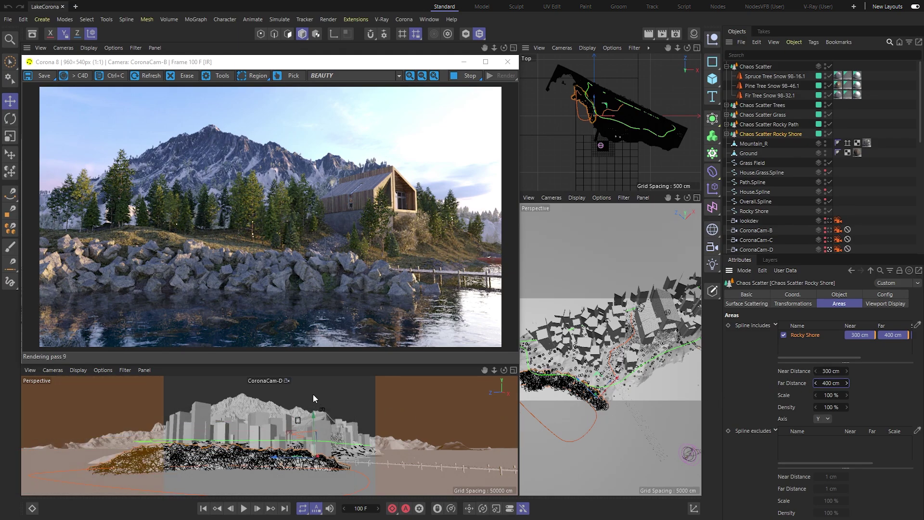
Switch the CoronaCam-D viewport's camera to CoronaCam-B-Fish-eye.
click(281, 380)
click(324, 453)
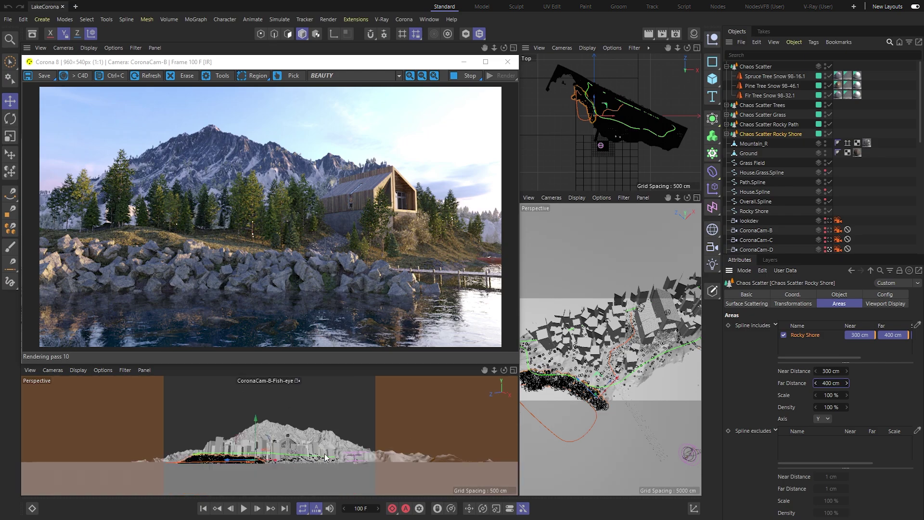